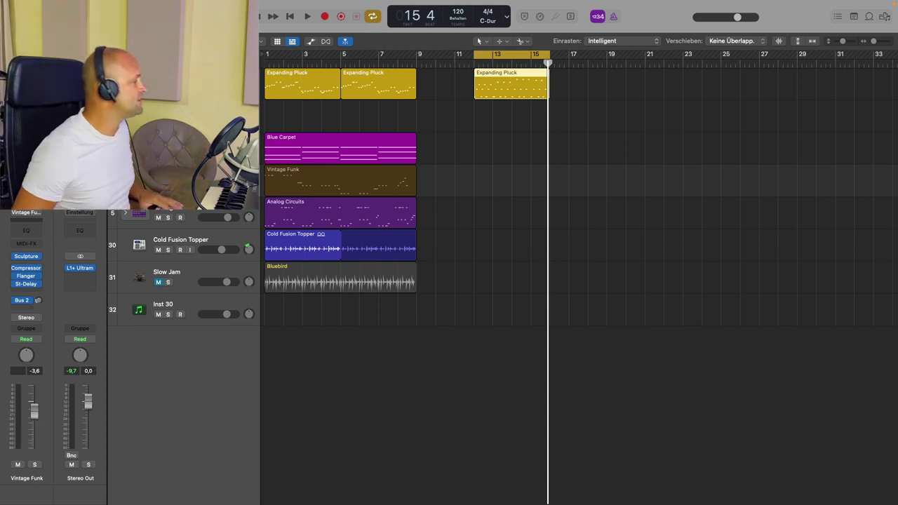
Step: Copy the Expanding Pluck region at bar 12 onto the empty Digicream track directly below it
left_click(140, 115)
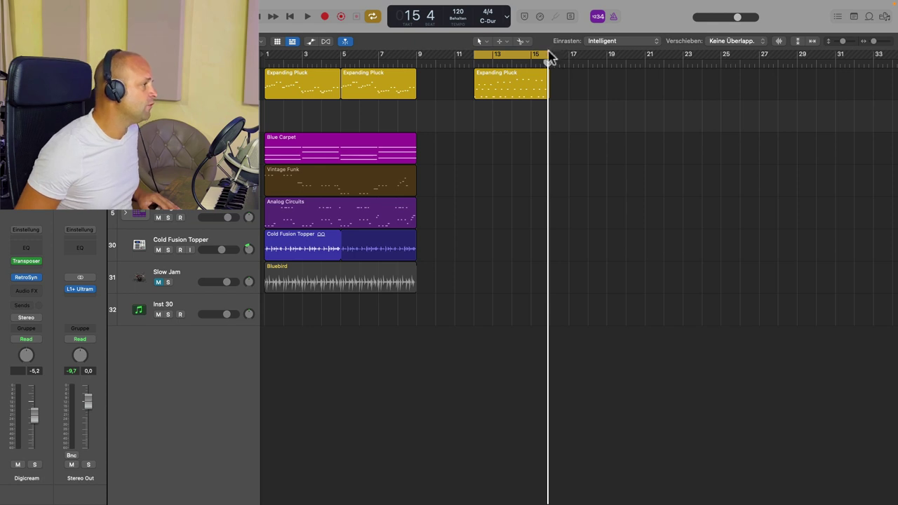
left_click(510, 83)
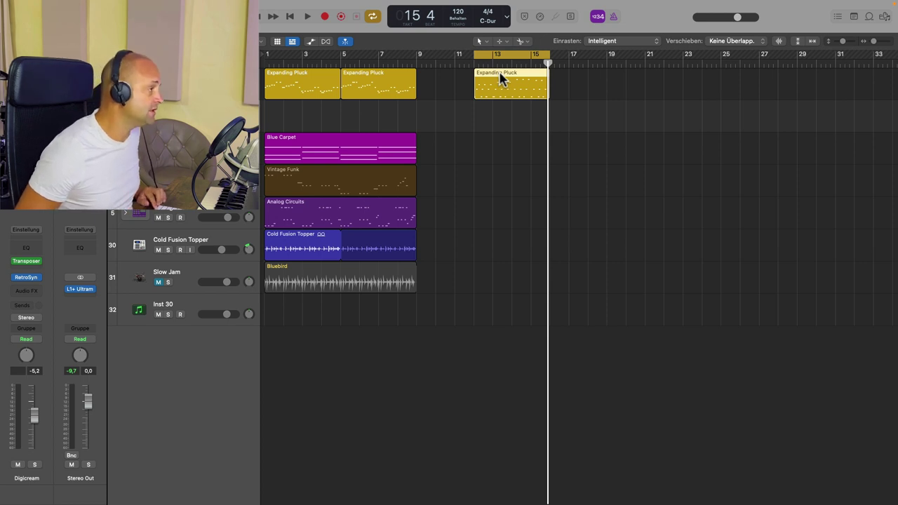
left_click_drag(500, 79, 500, 109)
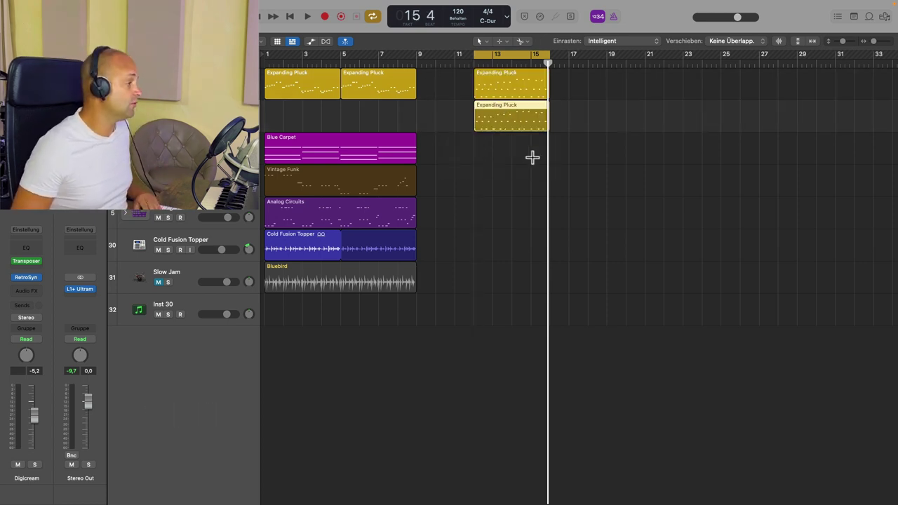
Step: Play the looped section at bar 12 and set the Digicream channel volume to -5.4 dB
key("space")
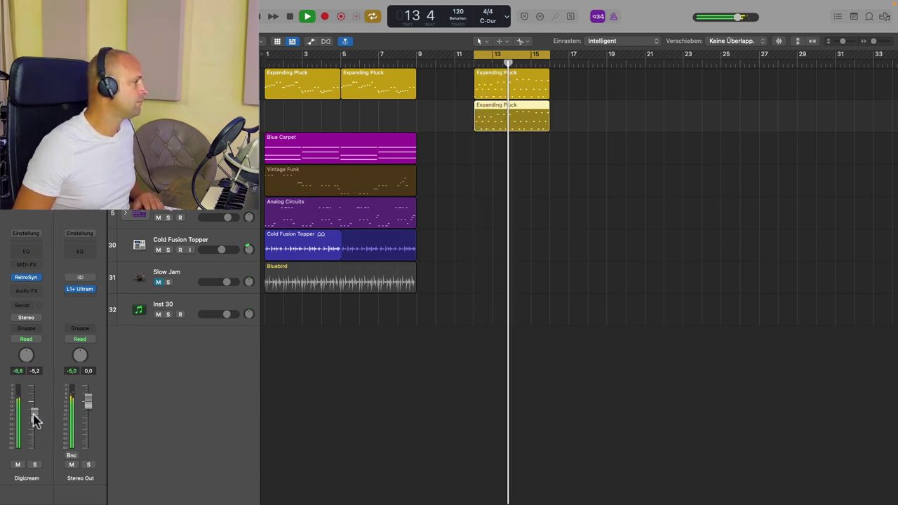
mouse_move(34, 416)
left_mouse_down()
mouse_move(35, 446)
mouse_move(33, 415)
left_mouse_up()
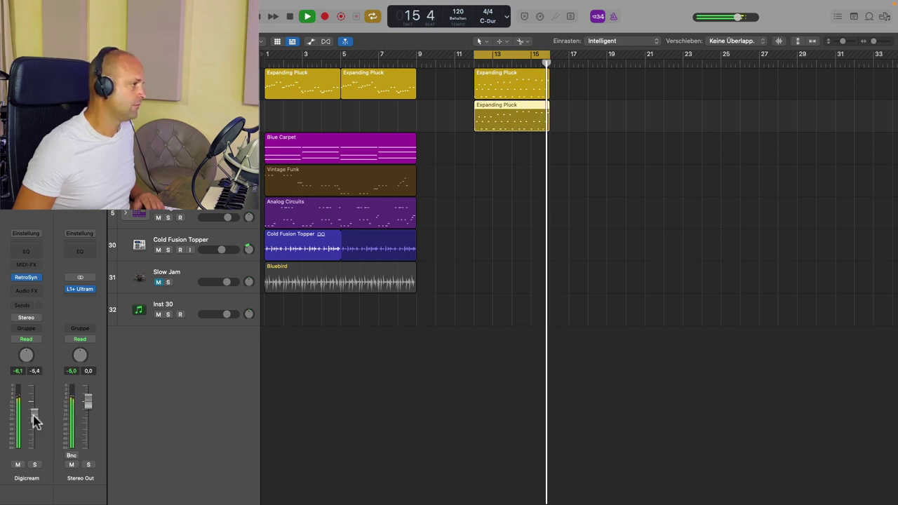
key("space")
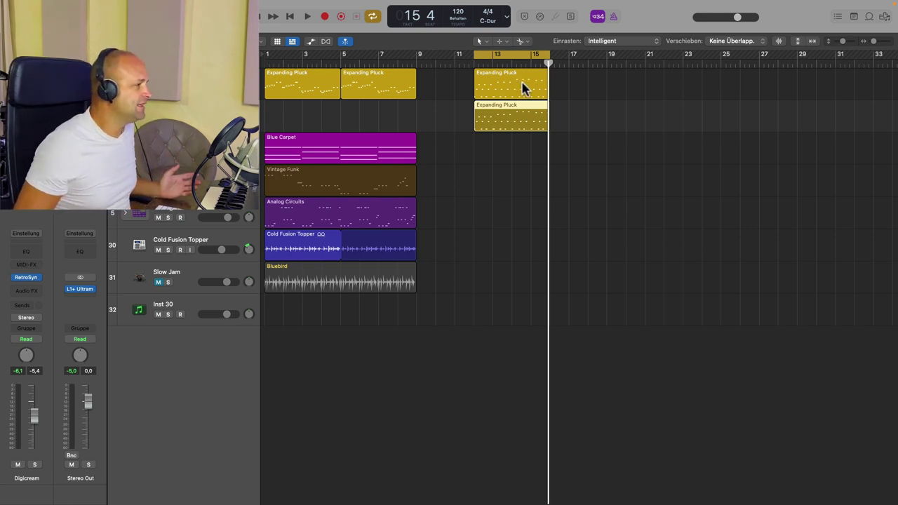
Step: Open the original Expanding Pluck region at bar 12 in an enlarged piano roll showing its first bars
left_click(501, 78)
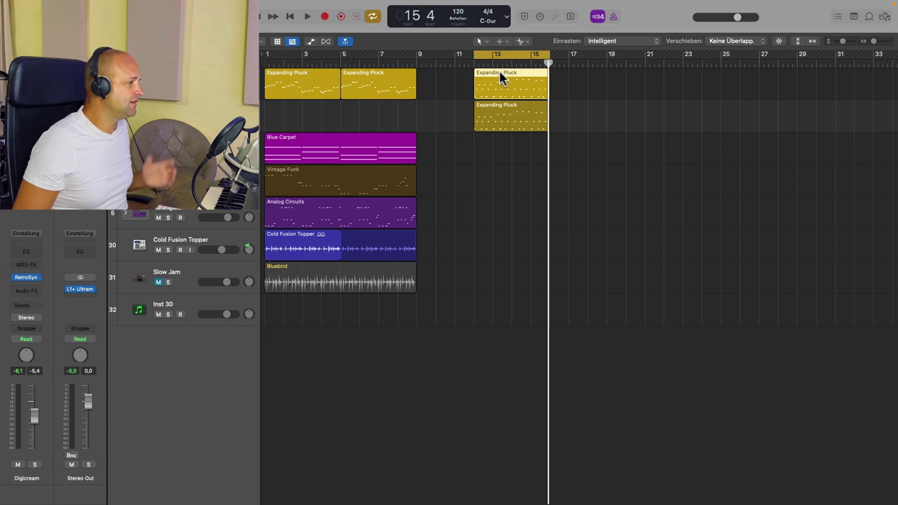
double_click(500, 74)
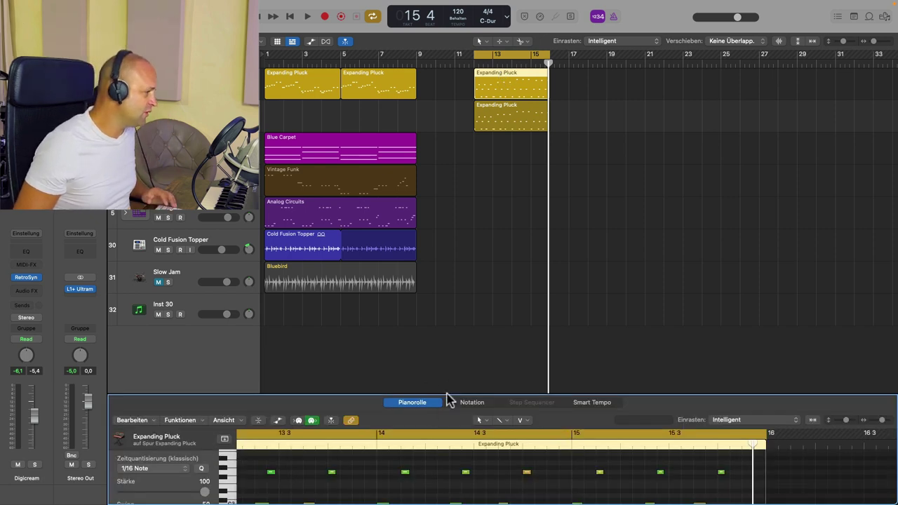
left_click_drag(447, 393, 445, 128)
scroll(414, 357, "up", 5)
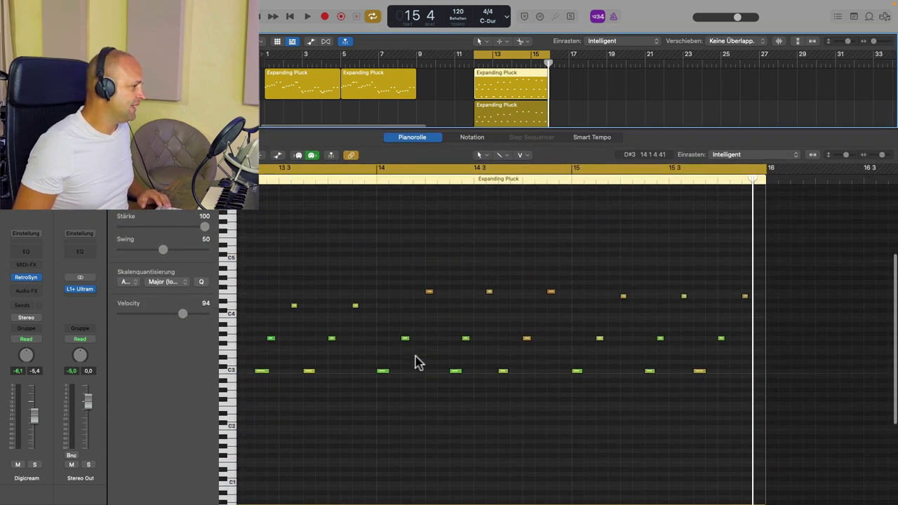
scroll(372, 340, "left", 10)
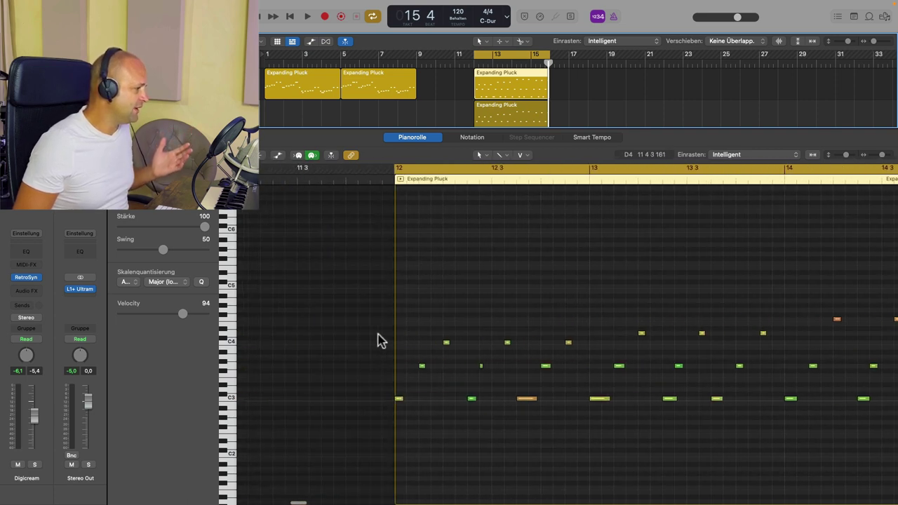
scroll(393, 336, "right", 2)
Step: Lower the three C4 notes in bar 12 by one semitone, audition them, and raise them four semitones to D#4
left_click_drag(382, 335, 523, 358)
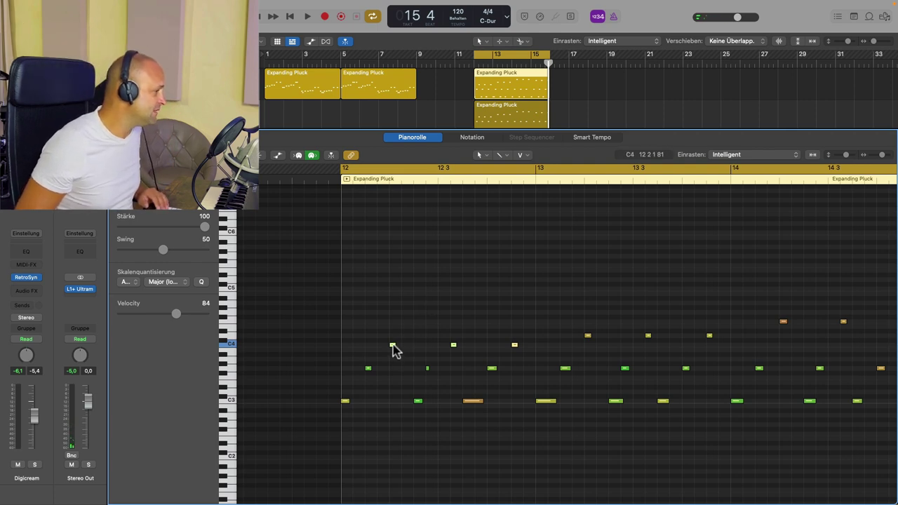
key("alt+Down")
key("space")
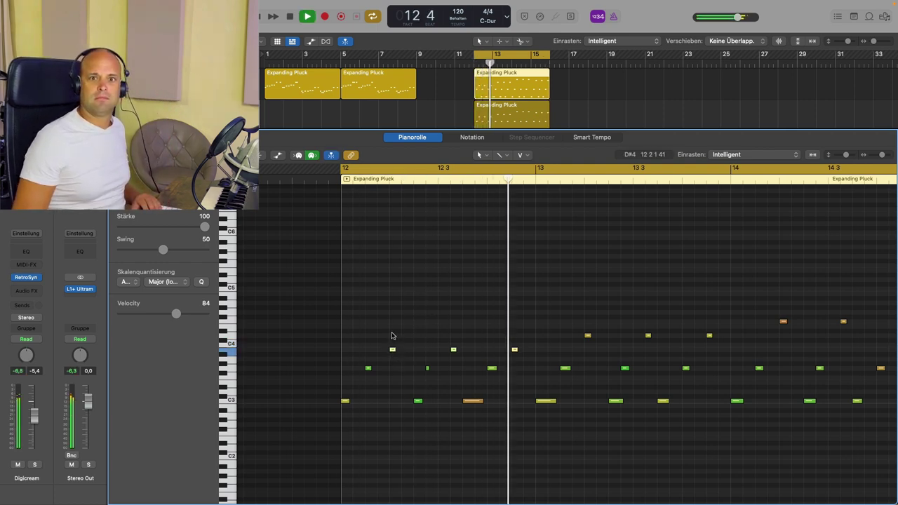
key("space")
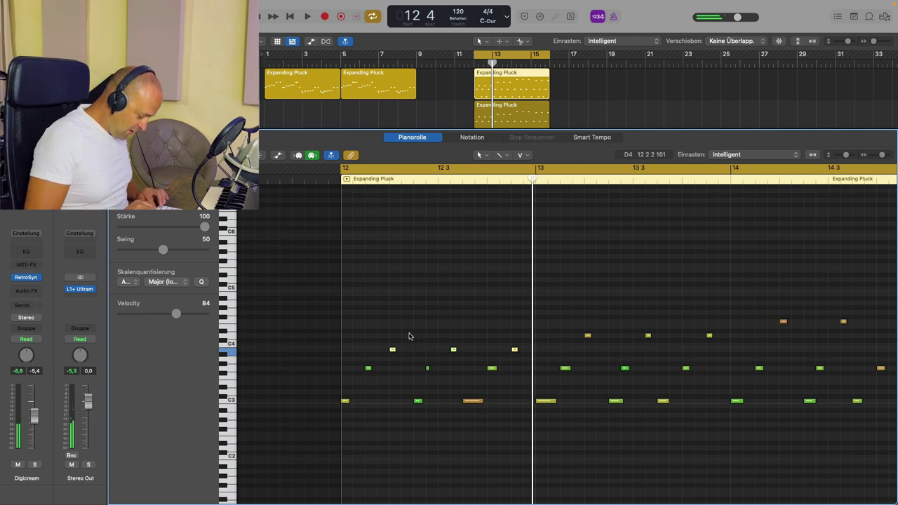
key("alt+Up")
key("alt+Up")
key("alt+Up")
key("alt+Up")
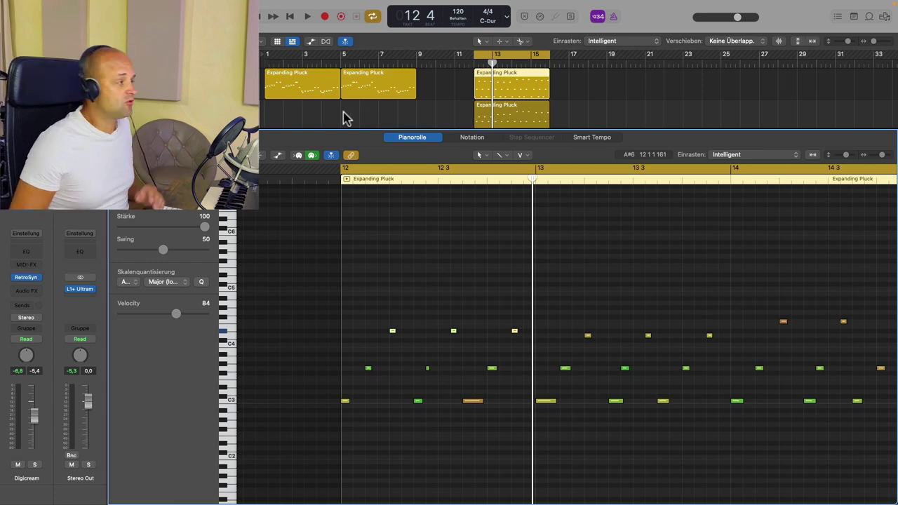
Step: Replace the copied region on the Digicream track with an alias of the original Expanding Pluck region at bar 12
left_click(512, 107)
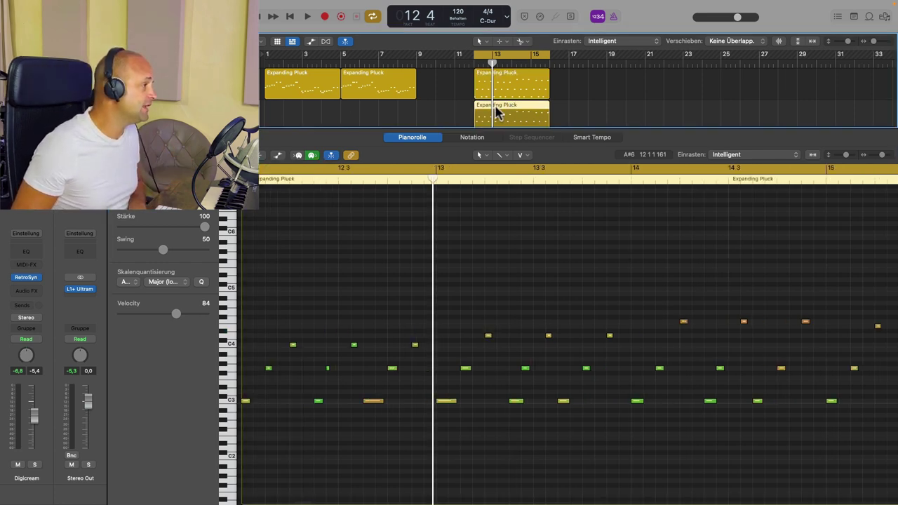
key("Delete")
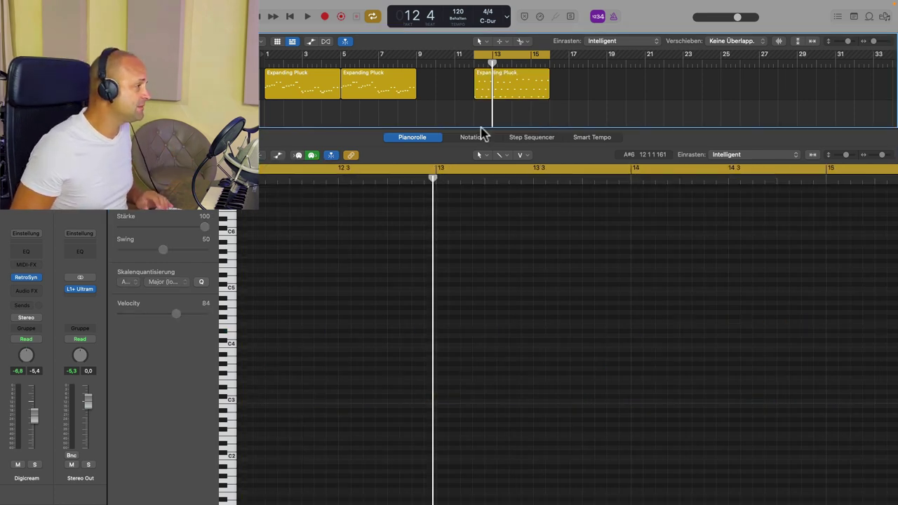
left_click_drag(475, 127, 476, 174)
left_click(511, 76)
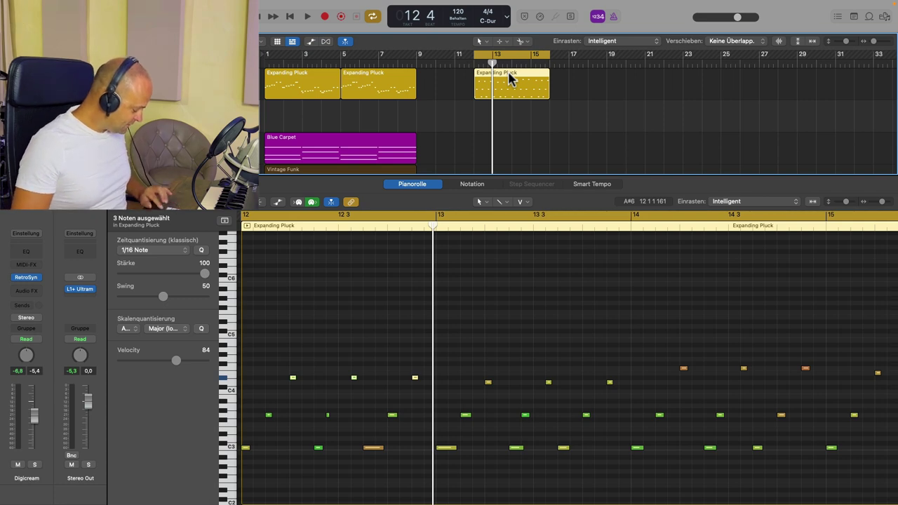
key("shift")
key("alt")
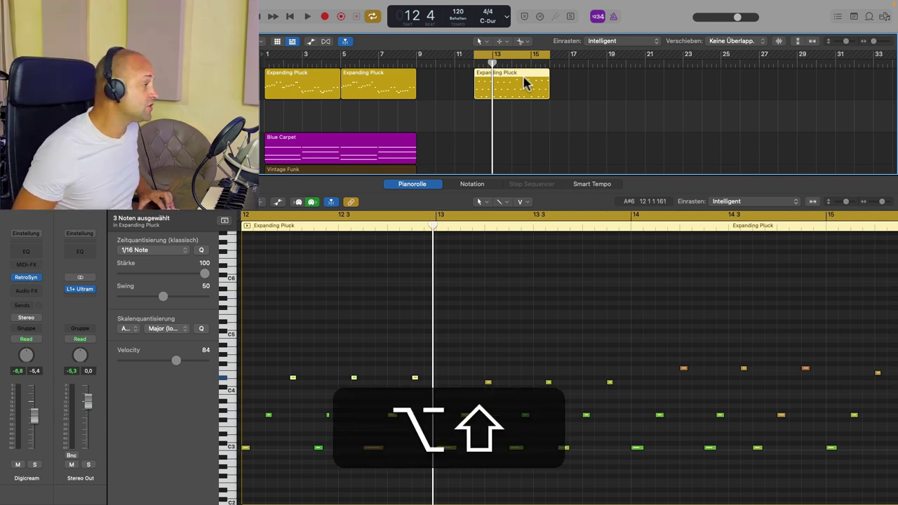
left_click_drag(514, 77, 512, 109)
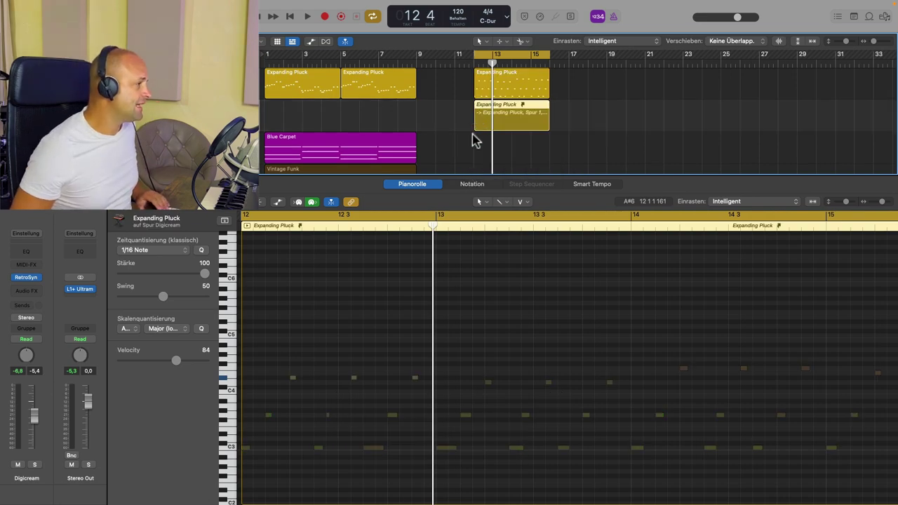
Step: Play the original region and its alias together from bar 12
left_click_drag(461, 71, 575, 156)
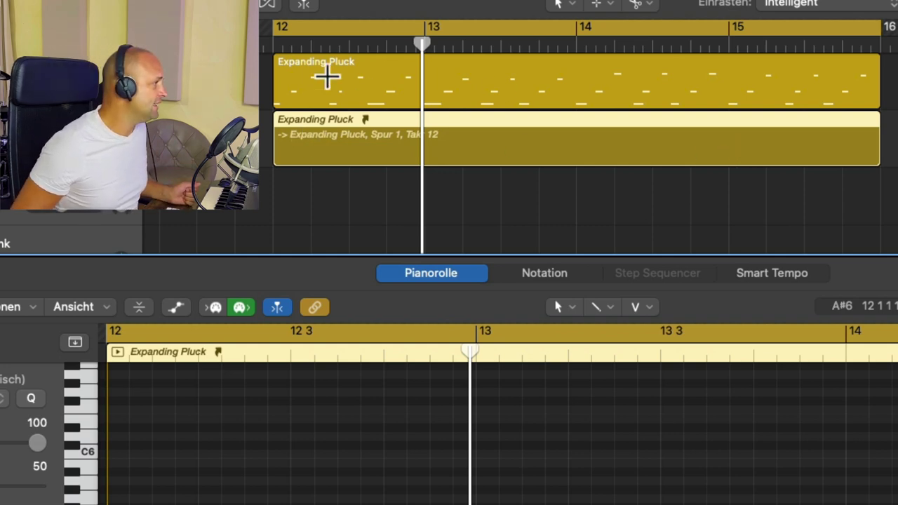
left_click(274, 46)
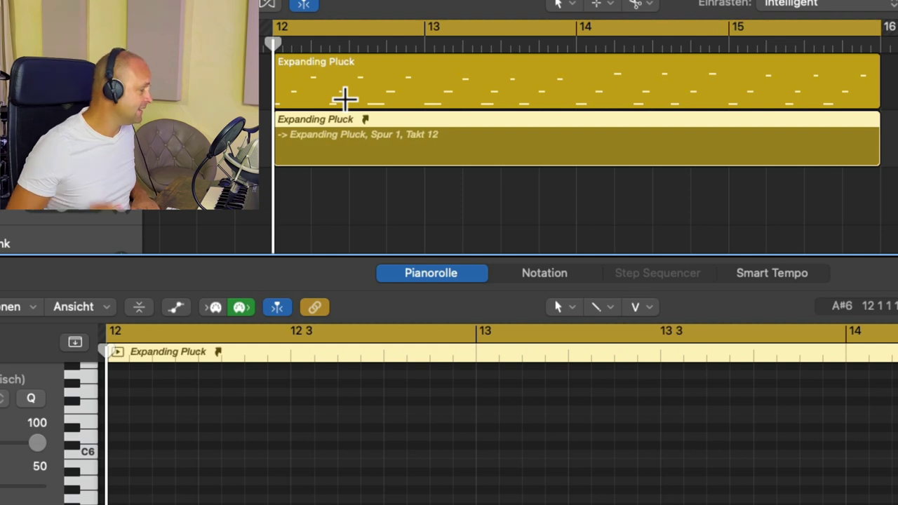
key("space")
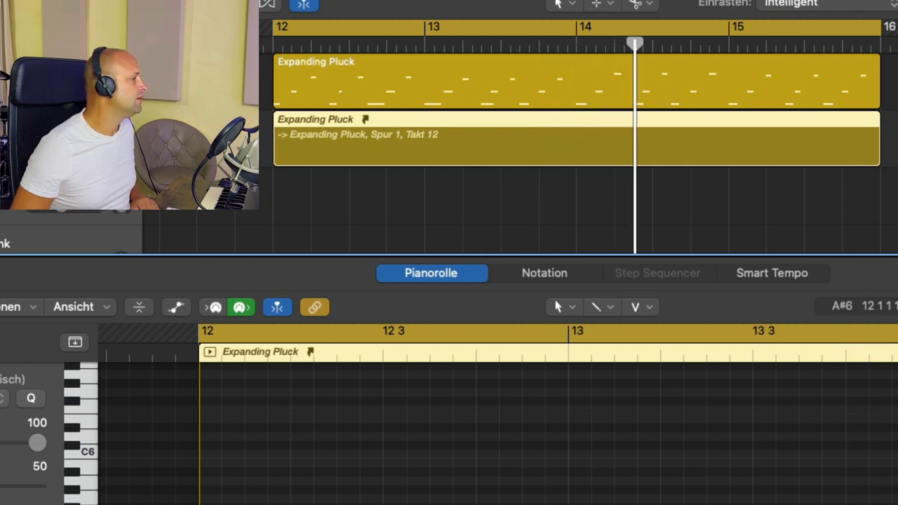
key("space")
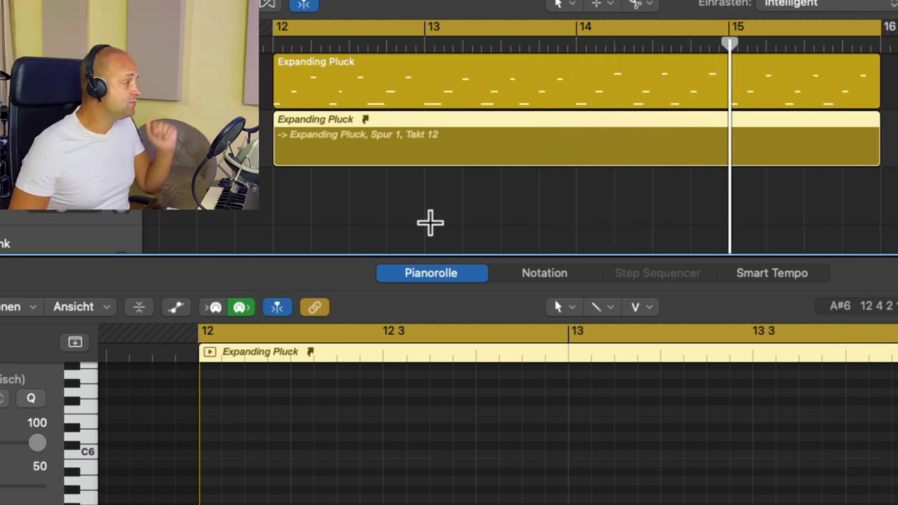
Step: In the original region, lower the three highest notes of bar 13 to A#3 and those of bar 14 to A3
left_click(347, 65)
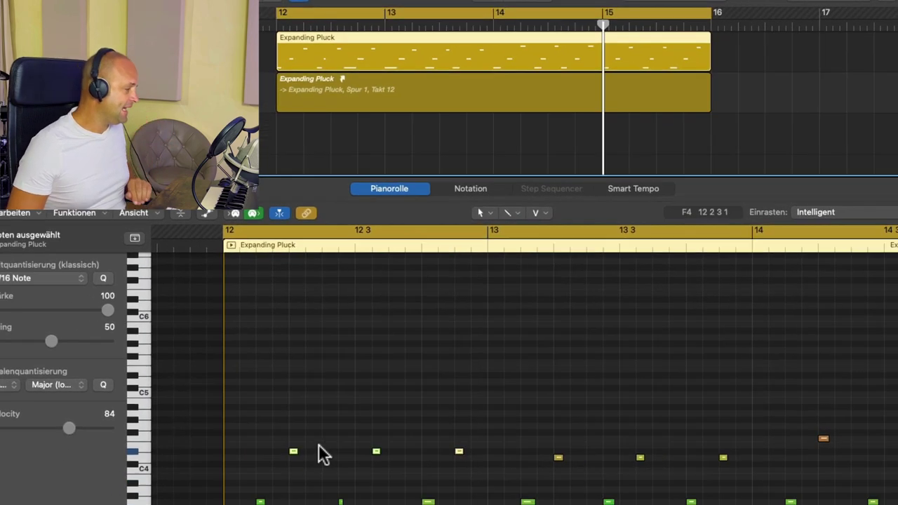
scroll(533, 350, "right", 2)
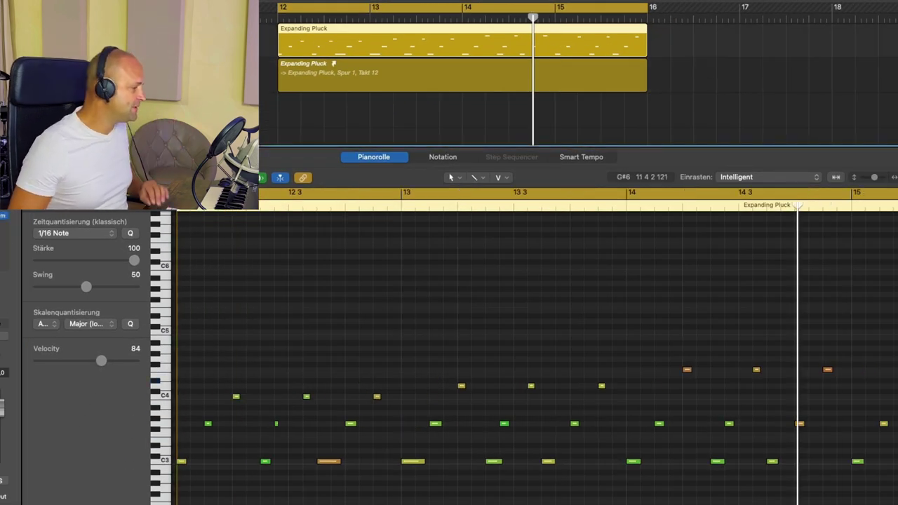
left_click_drag(413, 352, 617, 398)
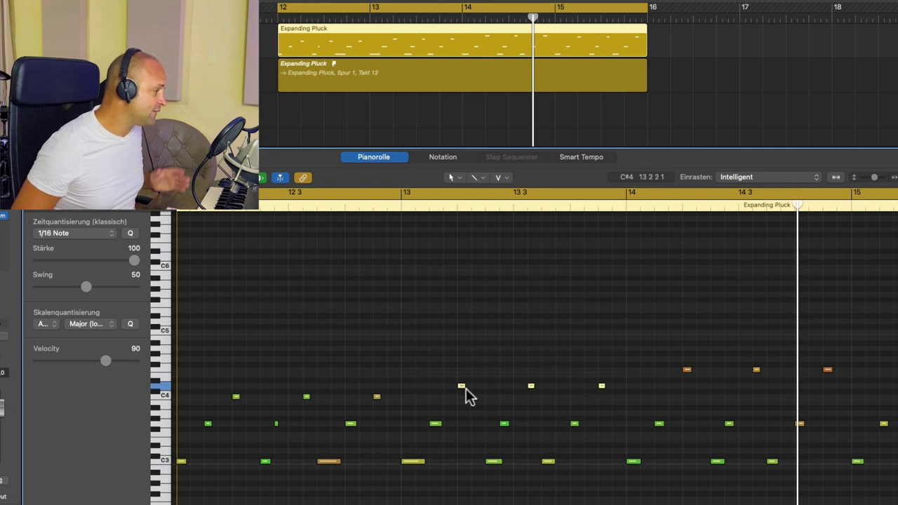
left_click_drag(461, 386, 461, 408)
left_click_drag(648, 354, 837, 381)
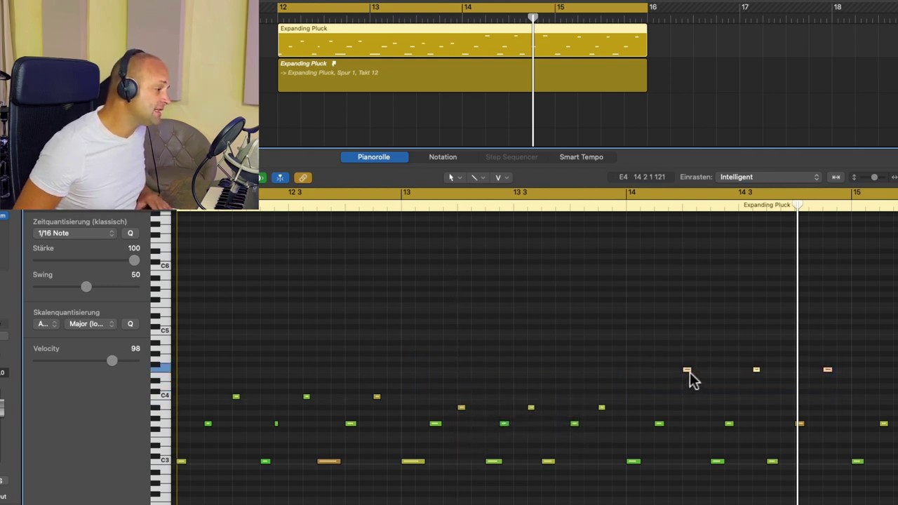
left_click(684, 373)
left_click_drag(684, 373, 685, 412)
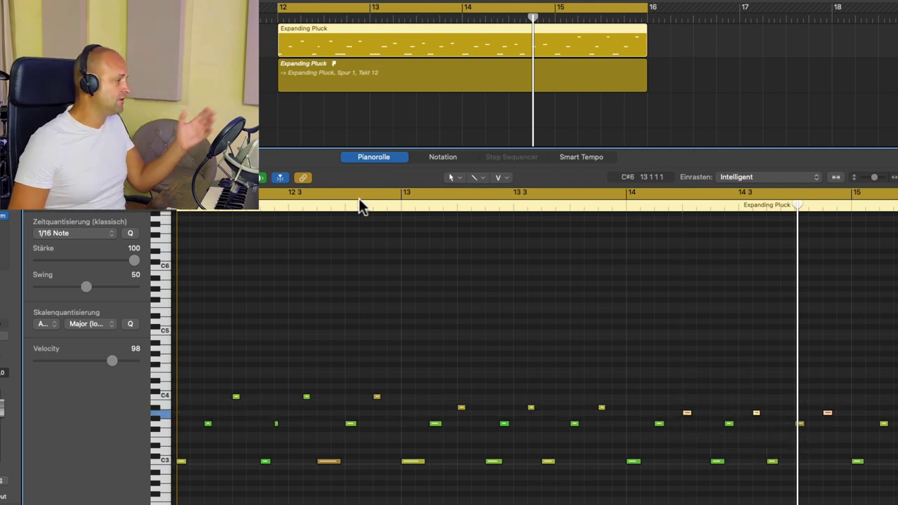
Step: Play the edited region with its alias from just before bar 12
left_click(274, 15)
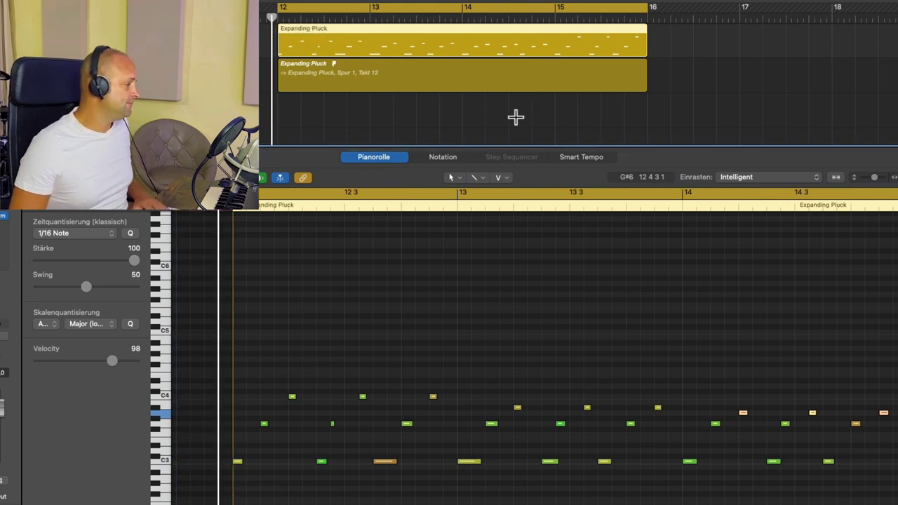
key("space")
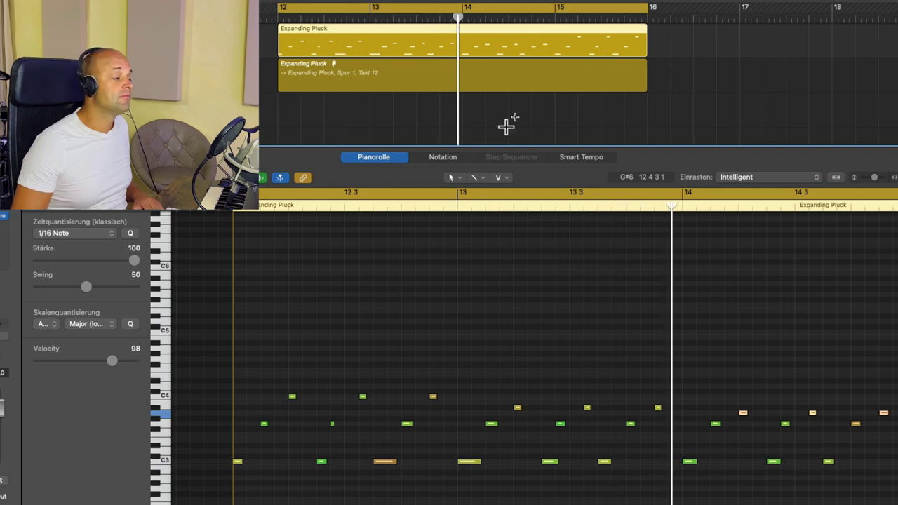
scroll(654, 245, "right", 5)
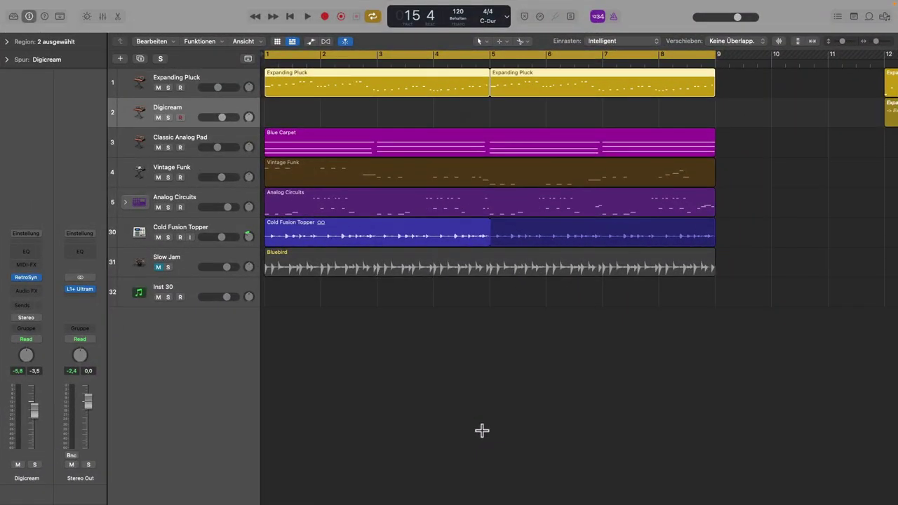
Step: Play the full arrangement in the bar 1 to 9 cycle and select the Digicream track
key("space")
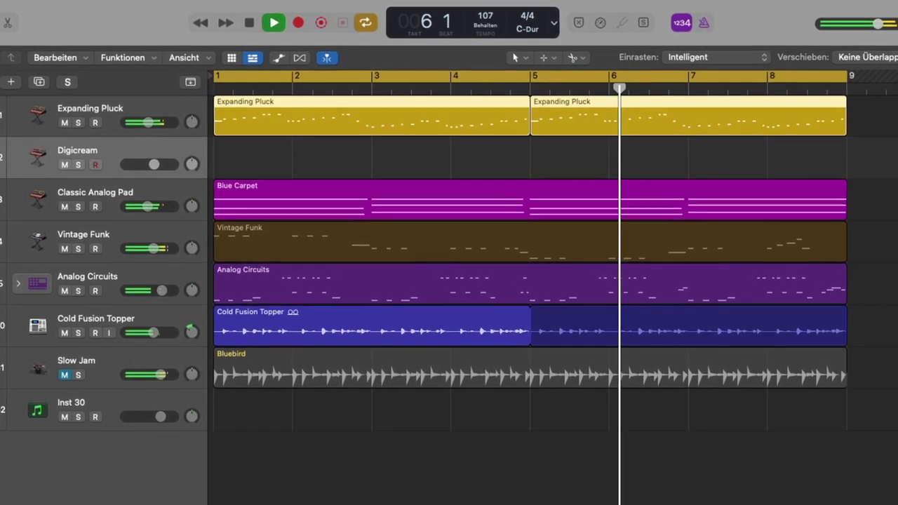
key("space")
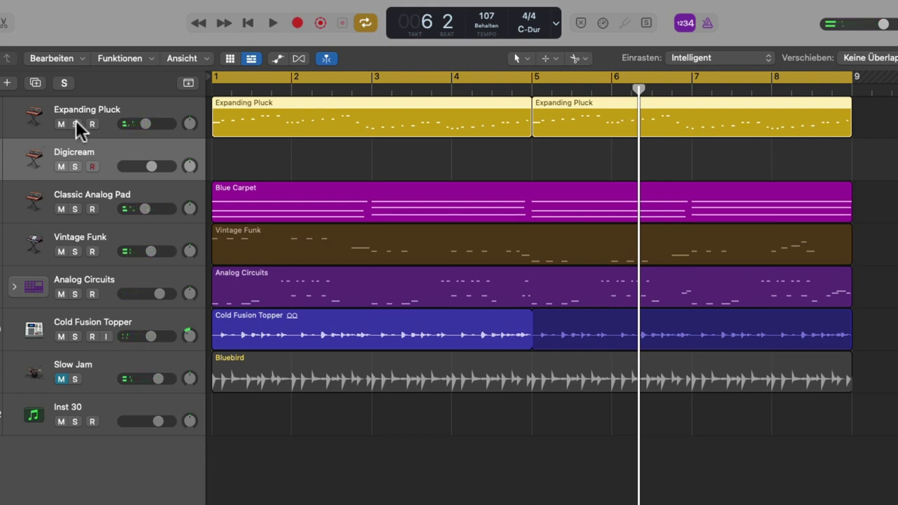
left_click(112, 120)
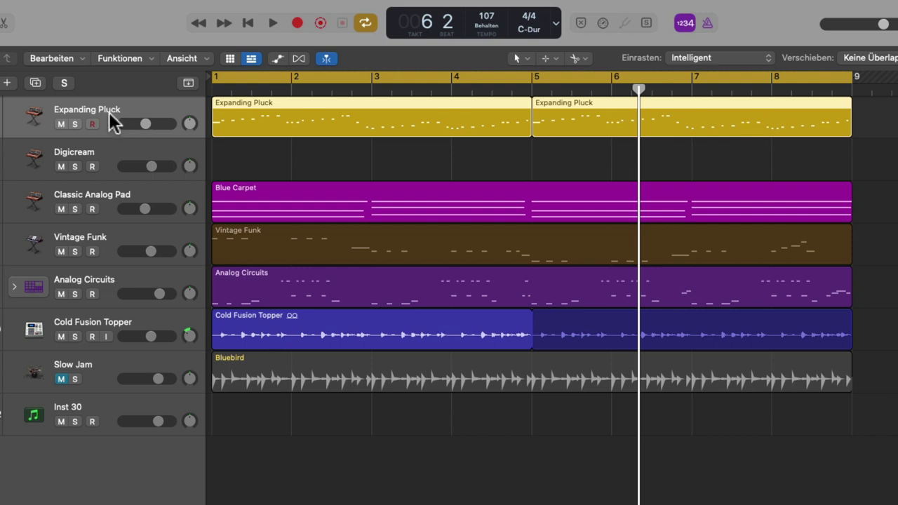
left_click(133, 162)
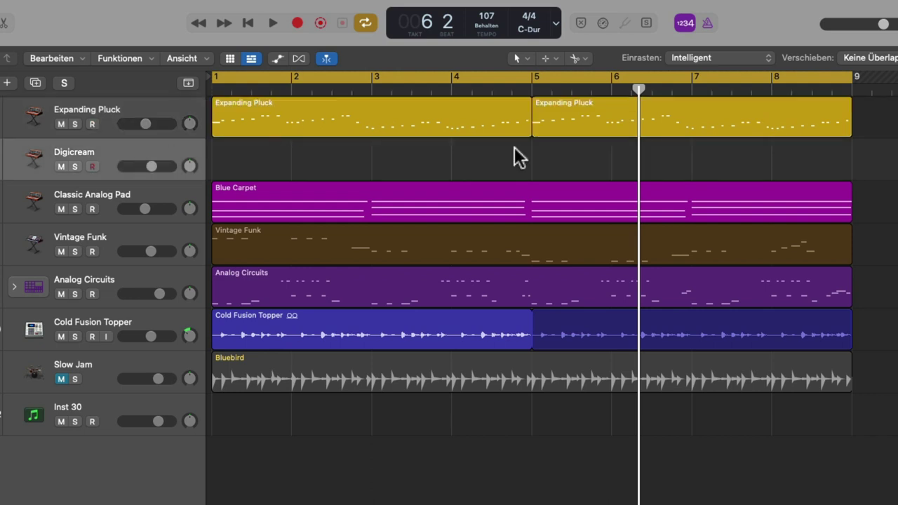
Step: Place aliases of both Expanding Pluck regions on the Digicream track at bars 1 and 5, and solo both tracks from bar 1
left_click_drag(869, 125, 391, 132)
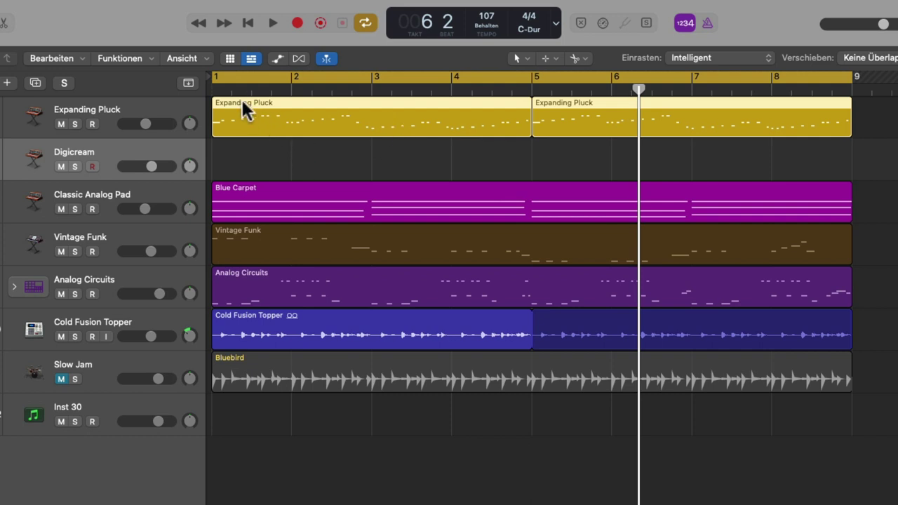
left_click_drag(238, 126, 232, 152, "alt+shift")
left_click(213, 89)
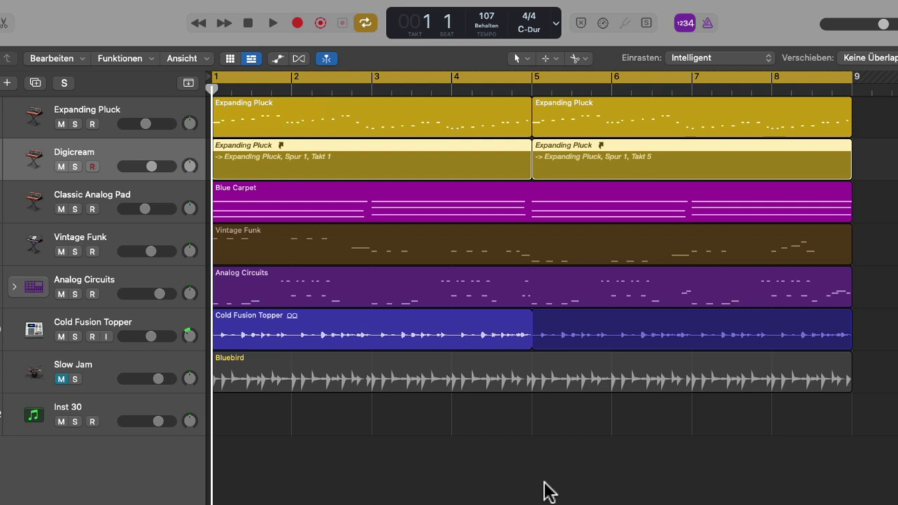
left_click(75, 124)
left_click(76, 166)
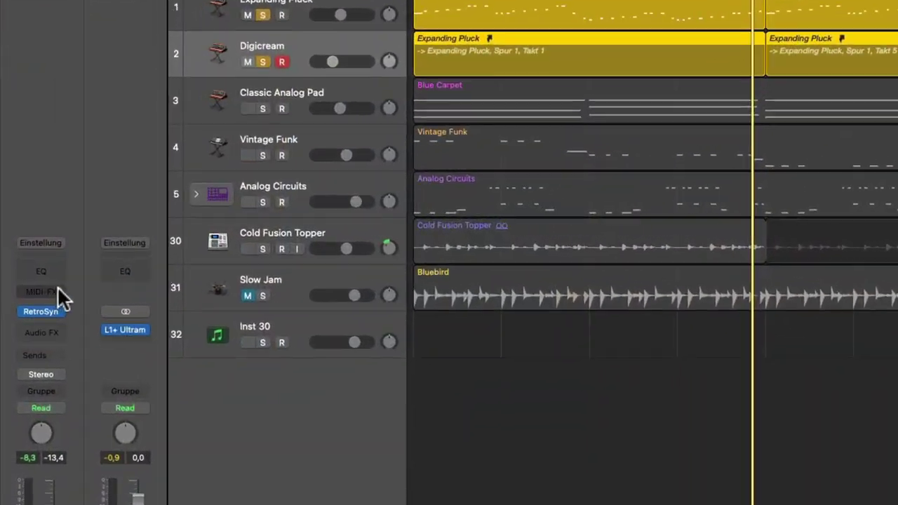
Step: Insert the Transposer MIDI effect on the Digicream track and play the soloed track from bar 1
left_click(58, 290)
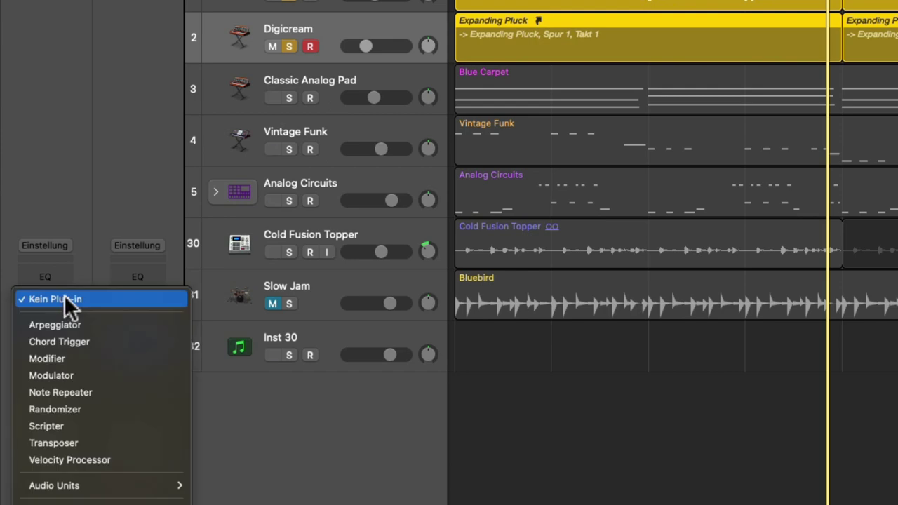
left_click(53, 442)
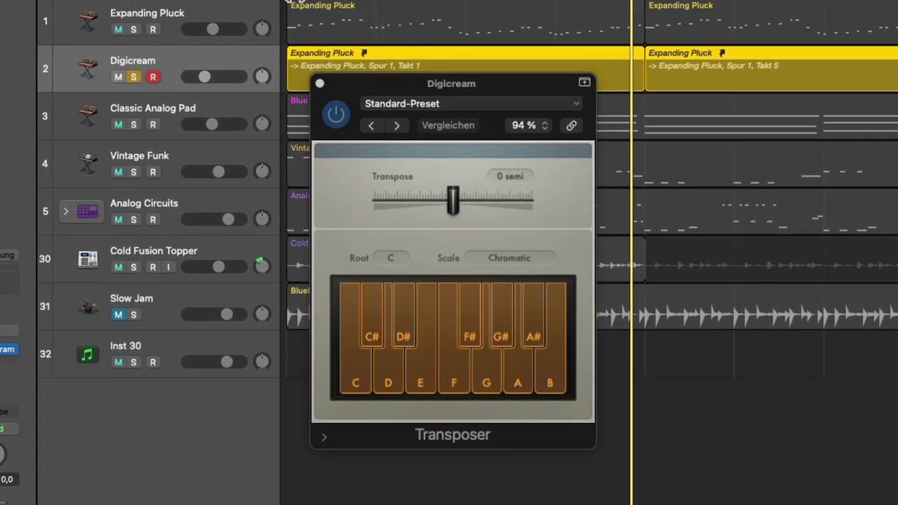
key("Return")
key("space")
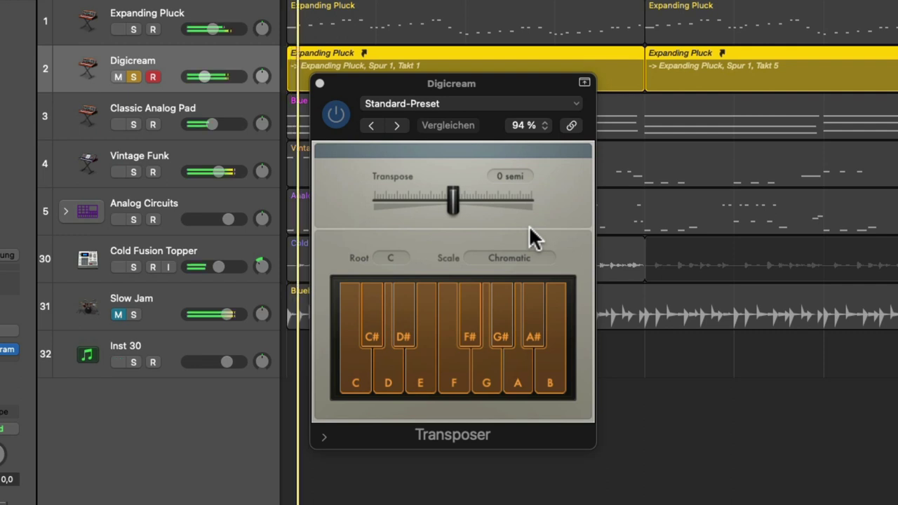
Step: Try Digicream transpositions of -2, 0 and 3 semitones, and audition the last one with Expanding Pluck also soloed
left_click_drag(455, 207, 448, 206)
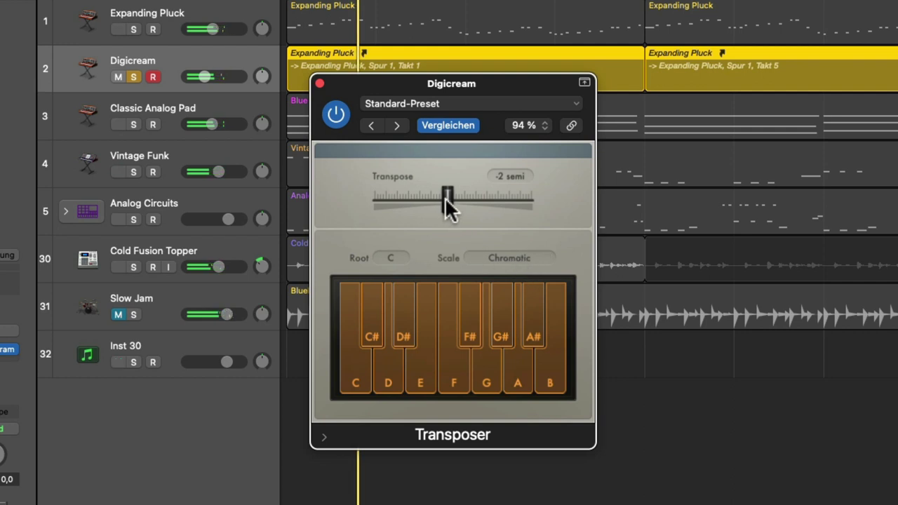
left_click_drag(444, 201, 452, 220)
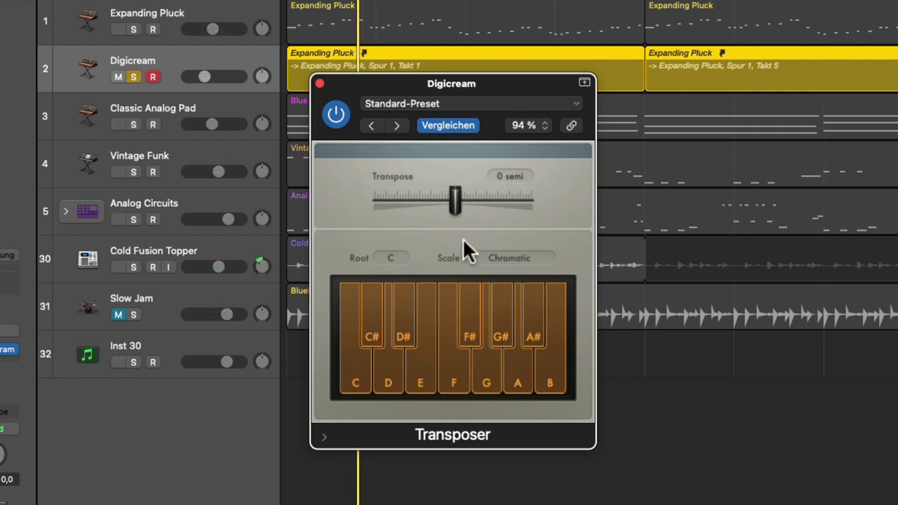
left_click(133, 29)
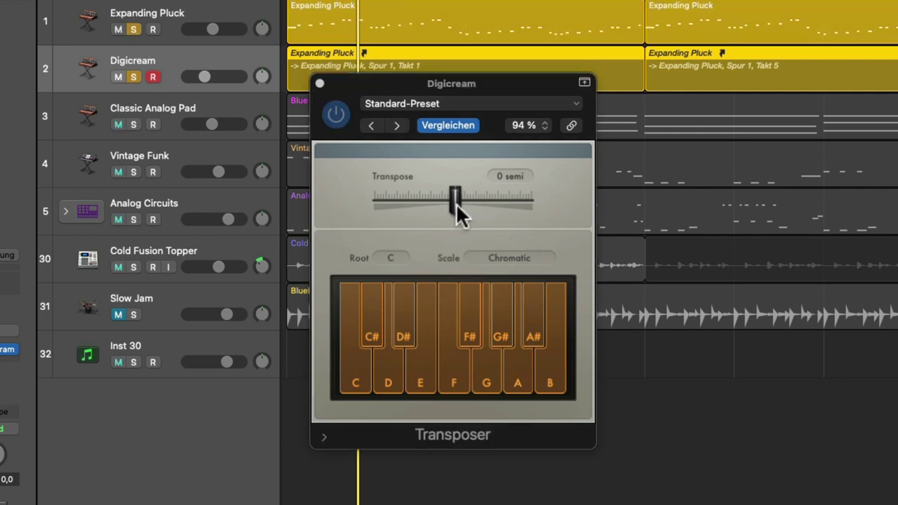
left_click_drag(457, 207, 464, 208)
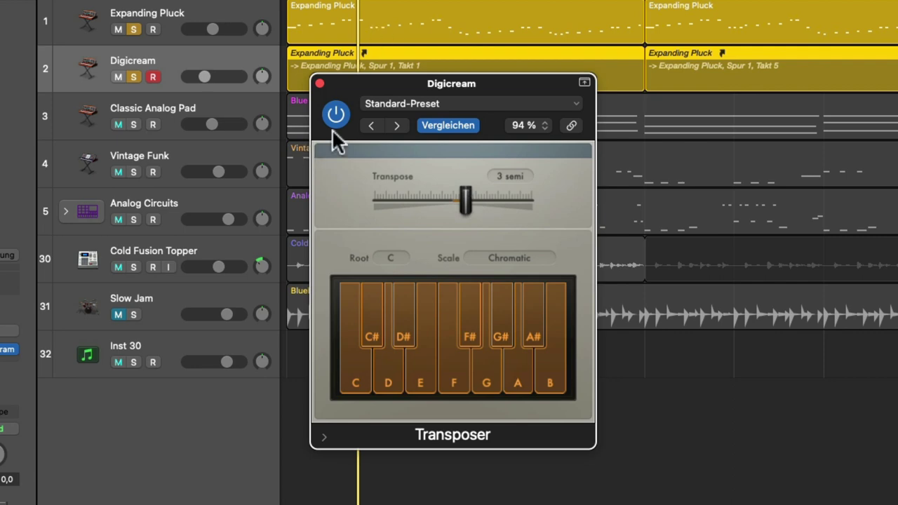
key("space")
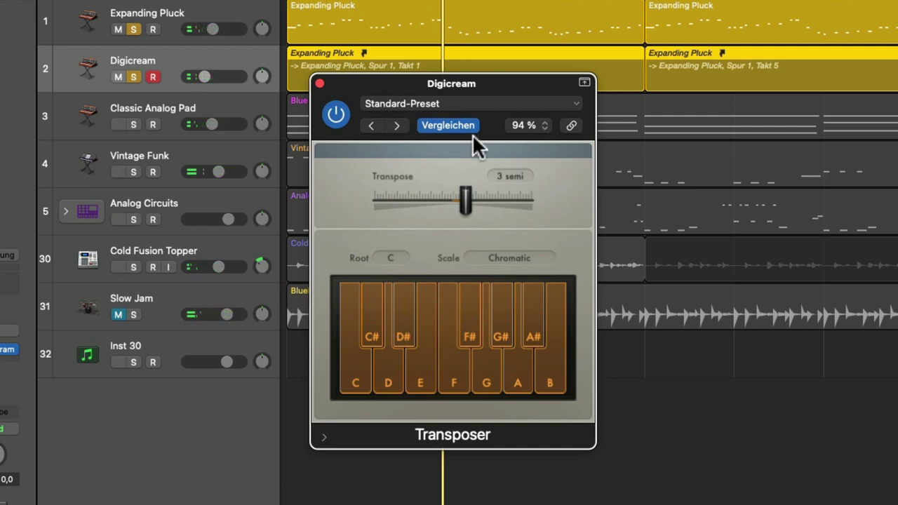
Step: Load the Can't Go Wrong preset in the Transposer and play both soloed tracks
left_click(572, 105)
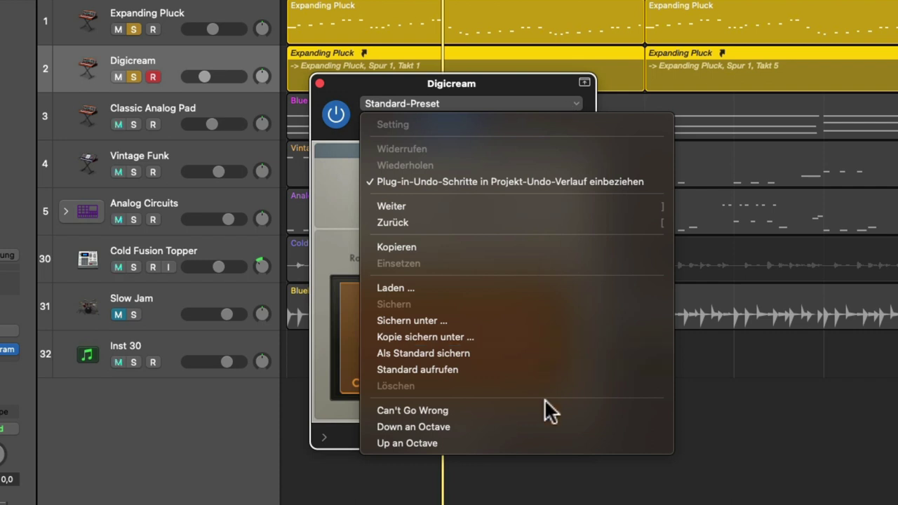
left_click(414, 413)
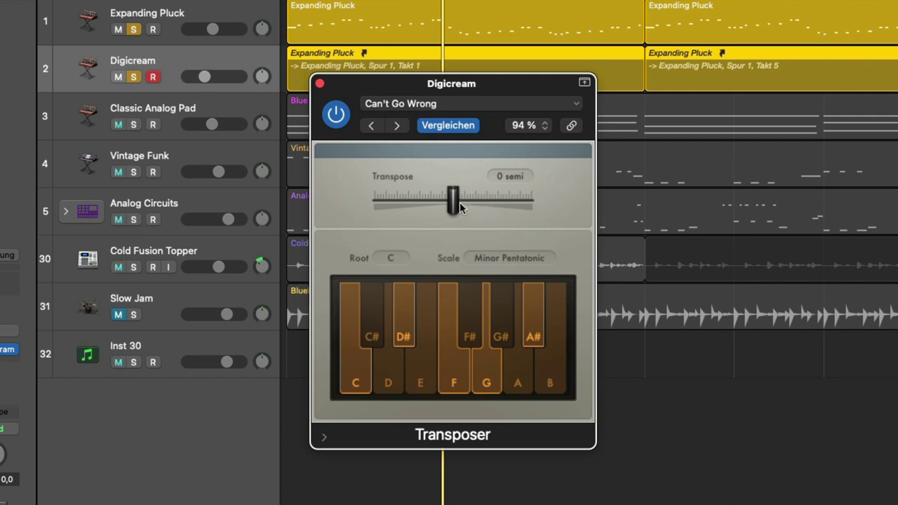
key("space")
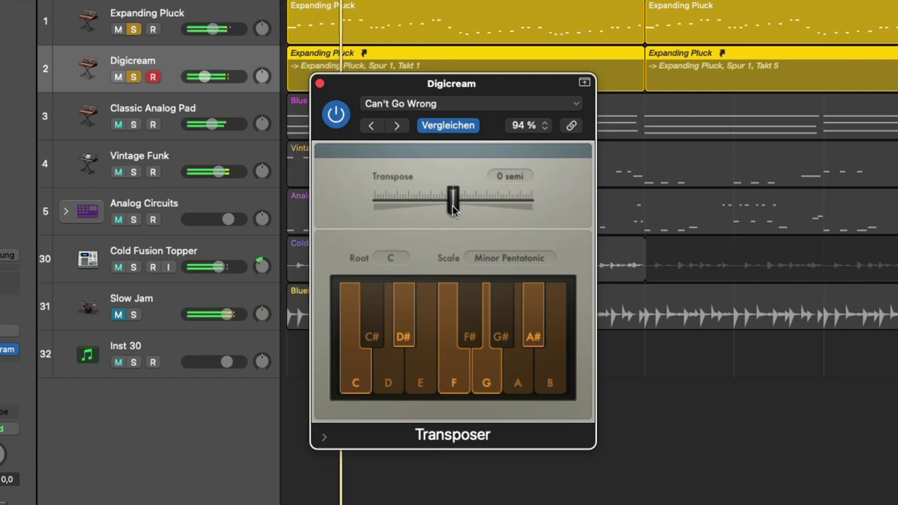
Step: Try 3 and 6 semitones, set Digicream's transposition to -8 semitones, then unsolo both tracks and close the Transposer
left_click_drag(452, 207, 463, 208)
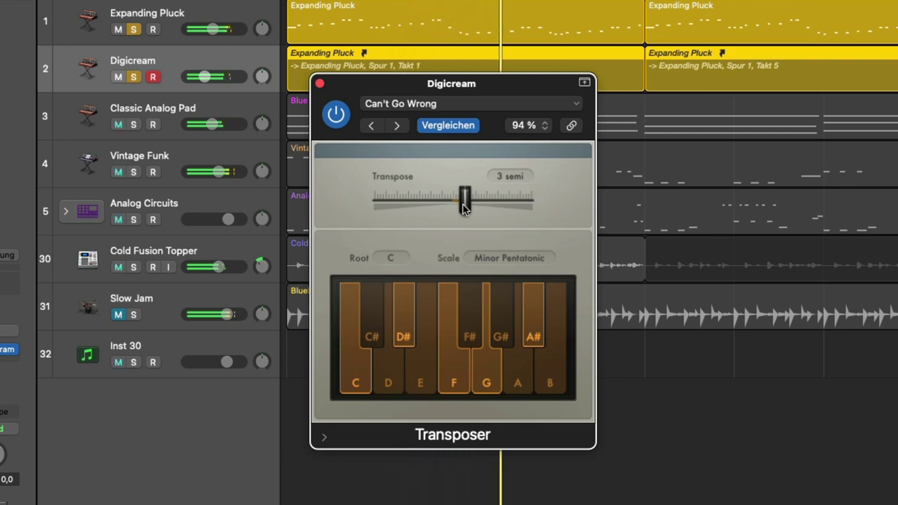
left_click_drag(463, 205, 471, 203)
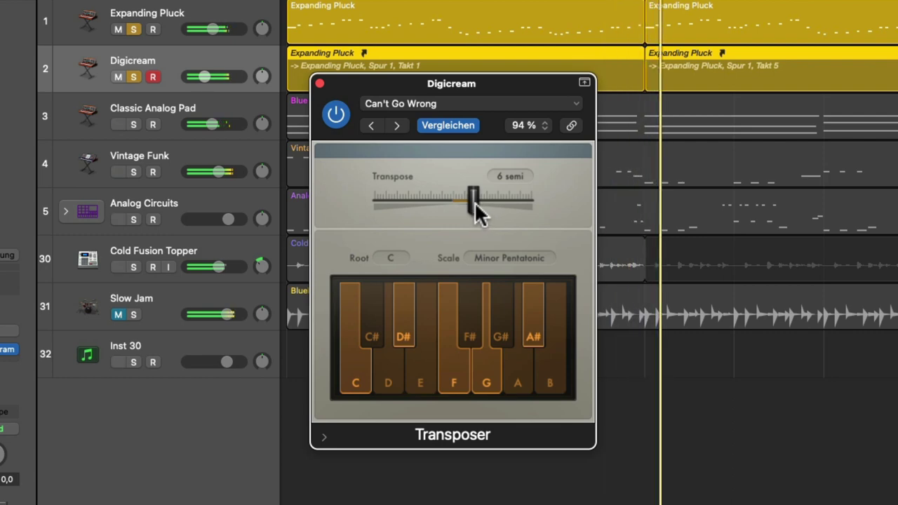
left_click_drag(474, 201, 430, 202)
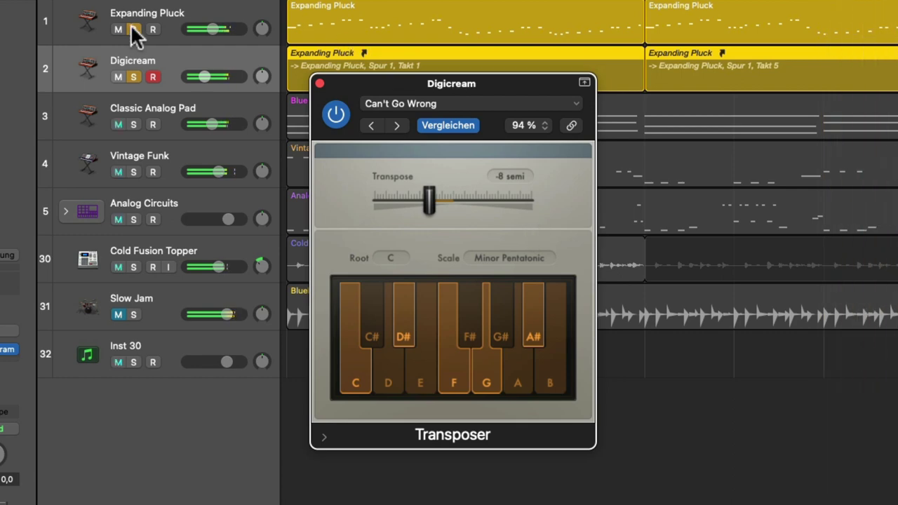
left_click(133, 77)
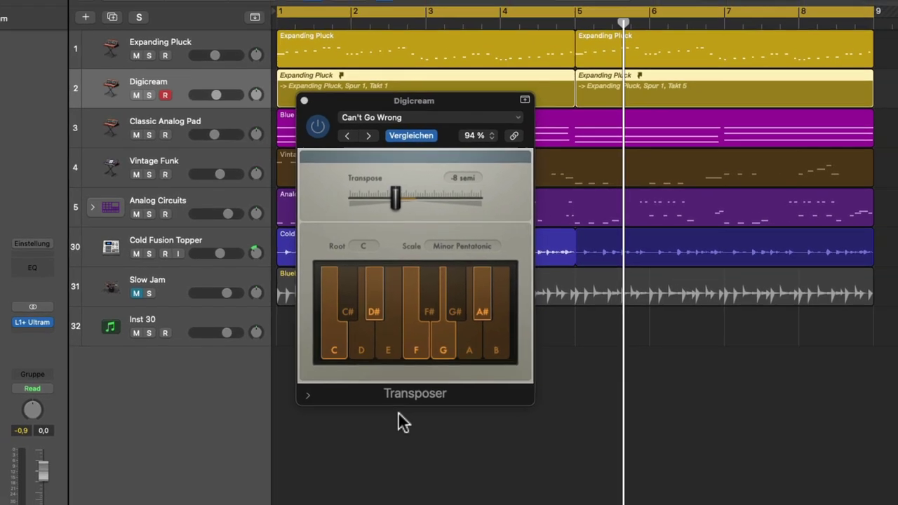
left_click(298, 106)
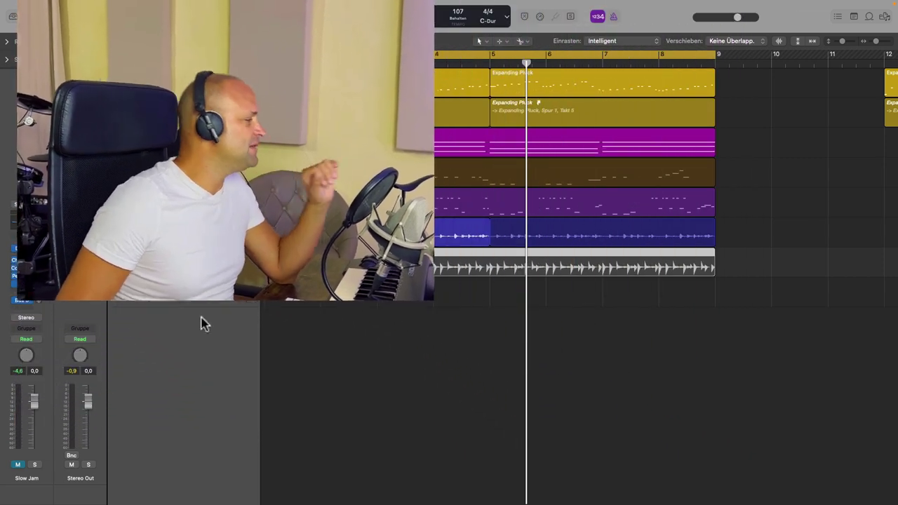
Step: Unmute and solo the Slow Jam drummer track and play it from bar 1
left_click(159, 267)
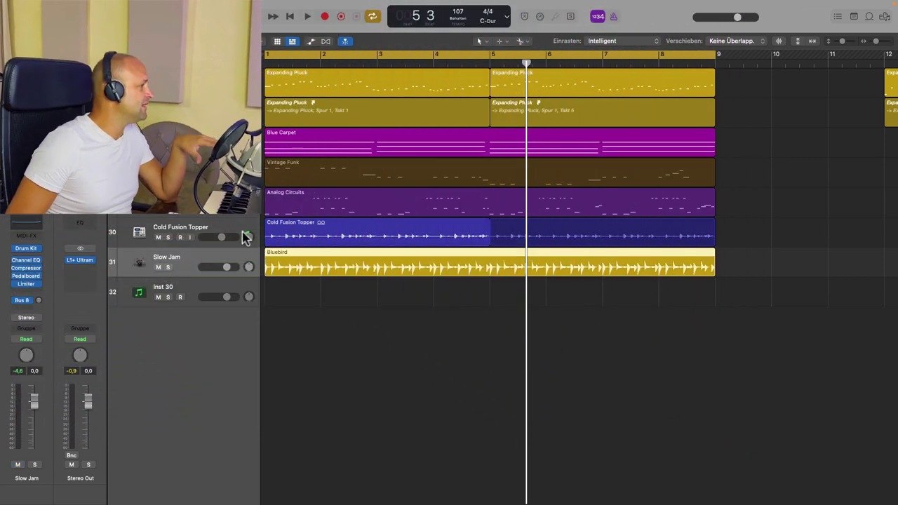
key("Return")
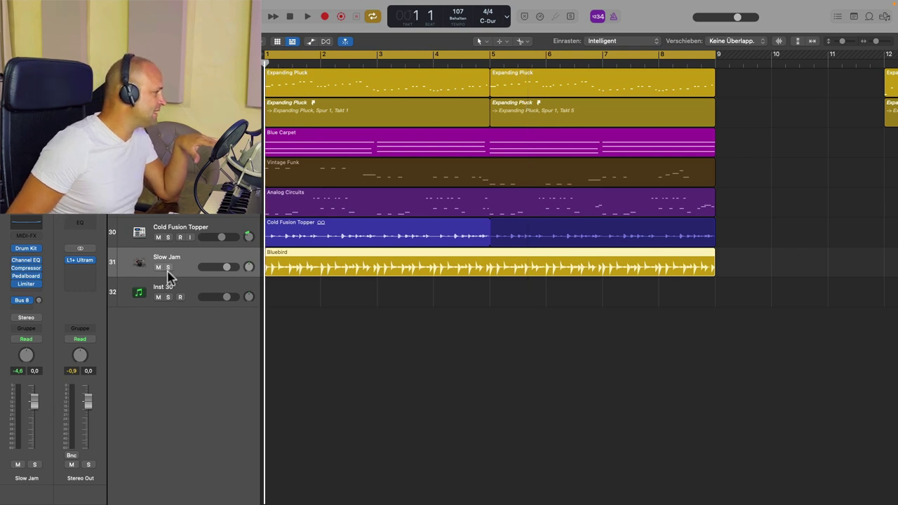
left_click(168, 267)
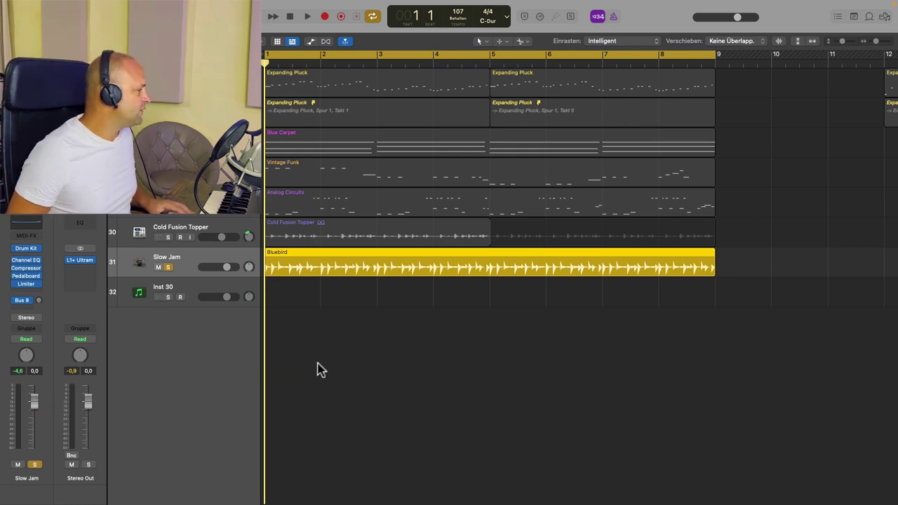
key("space")
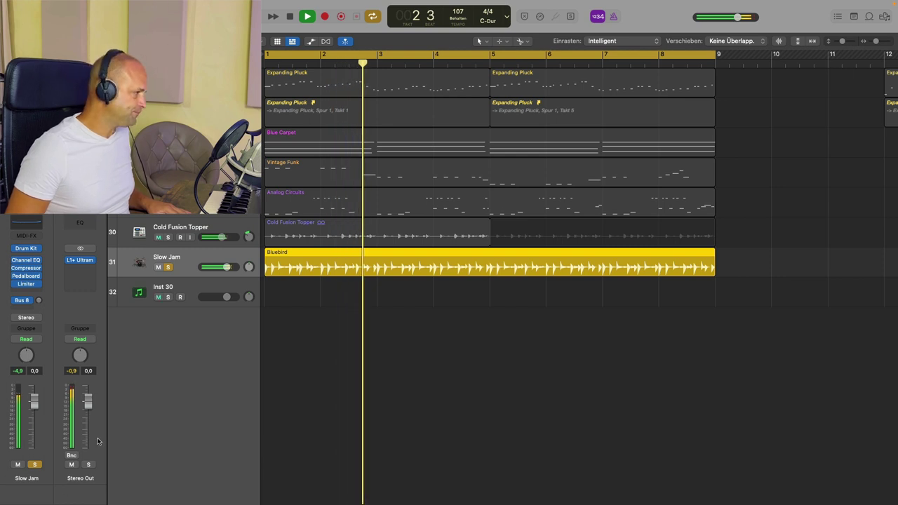
key("space")
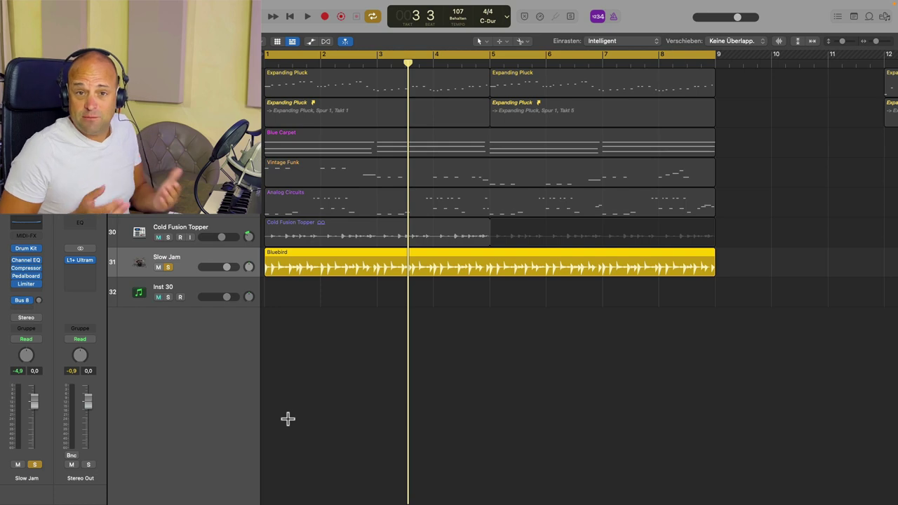
Step: Open Addictive Drums 2 on the Inst 30 track, choose the GM map preset in its Map Window, confirm and close the plug-in
left_click(203, 293)
left_click(25, 280)
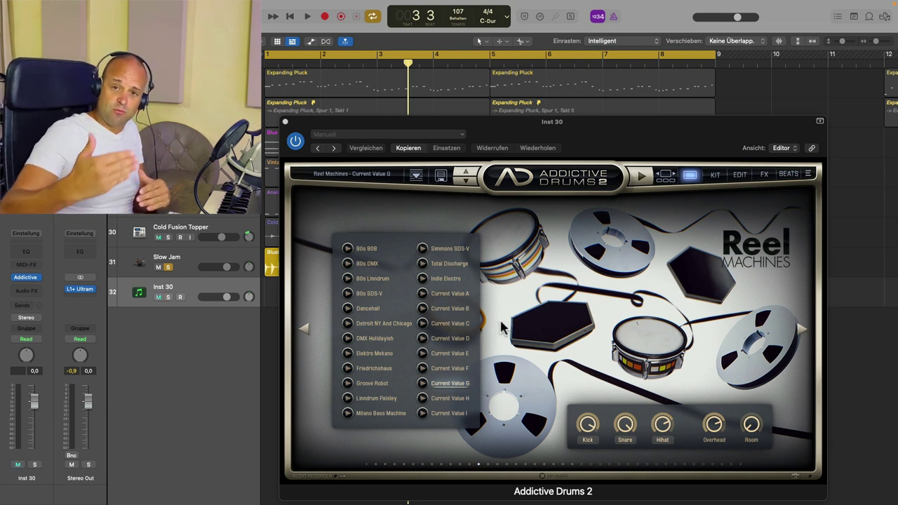
left_click(809, 174)
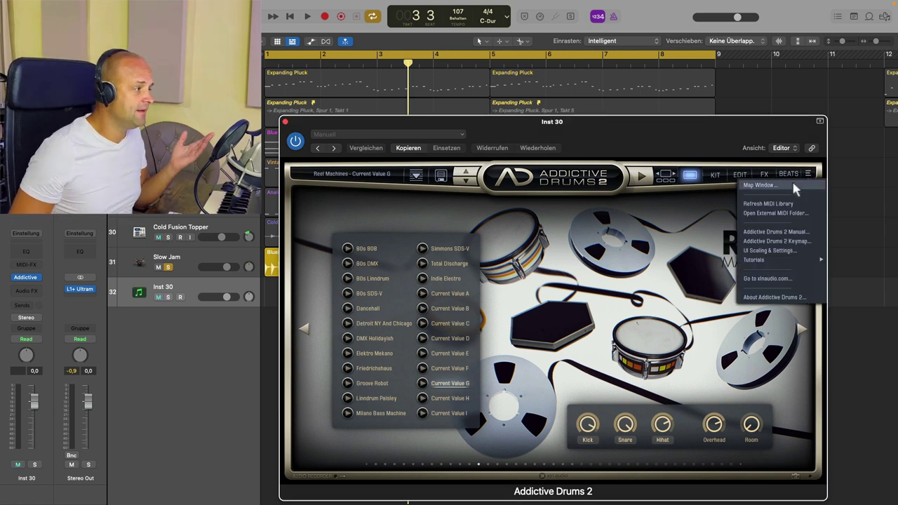
left_click(800, 186)
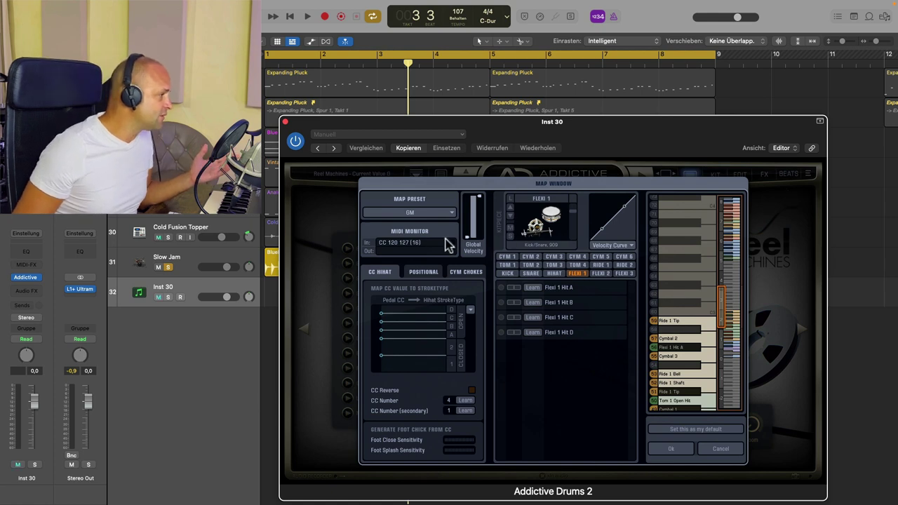
left_click(414, 214)
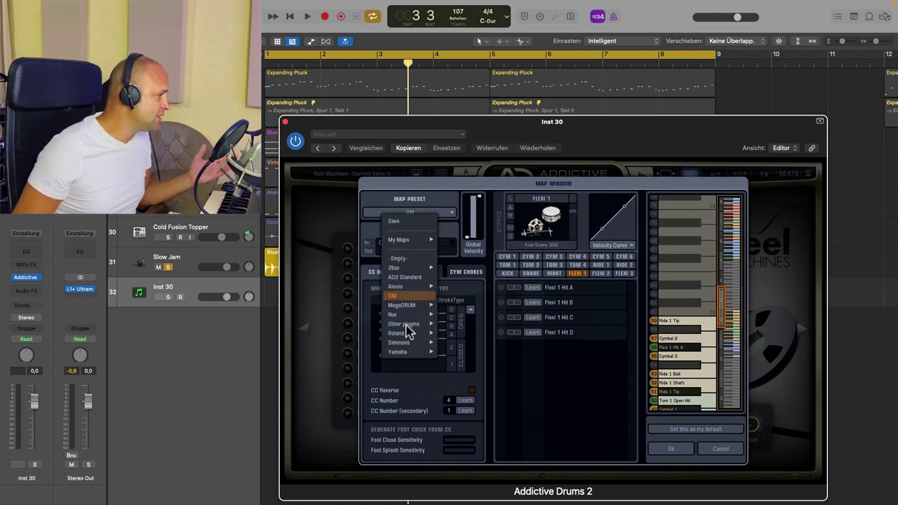
left_click(394, 296)
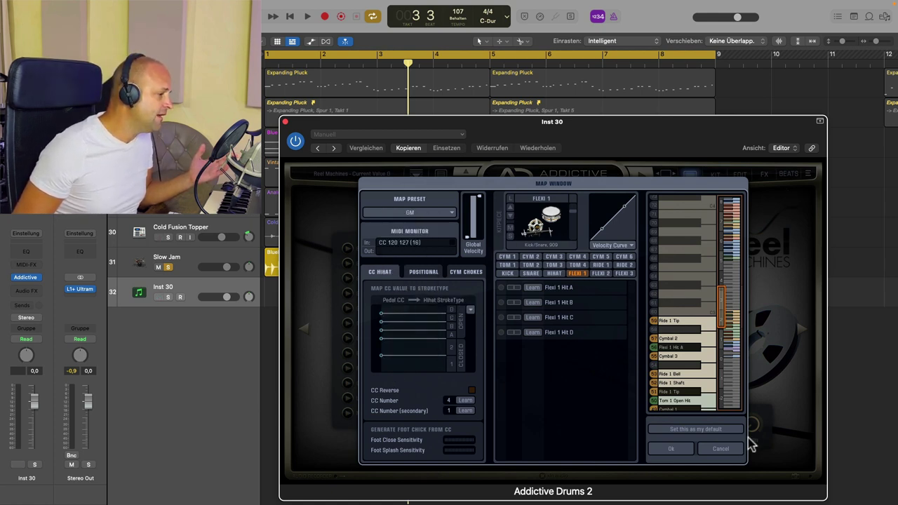
left_click(679, 450)
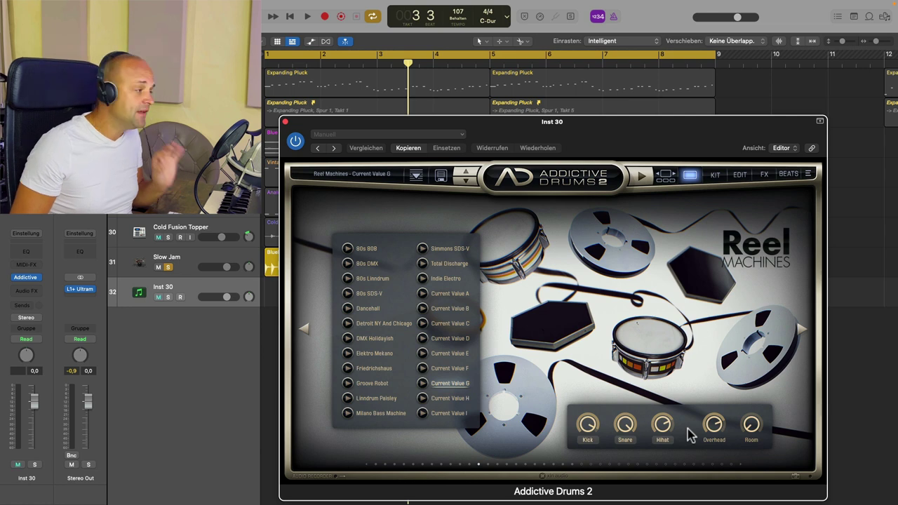
left_click(285, 121)
Step: Place an alias of the Slow Jam track's Bluebird region on the Inst 30 track and play it soloed from bar 1
left_click(348, 255)
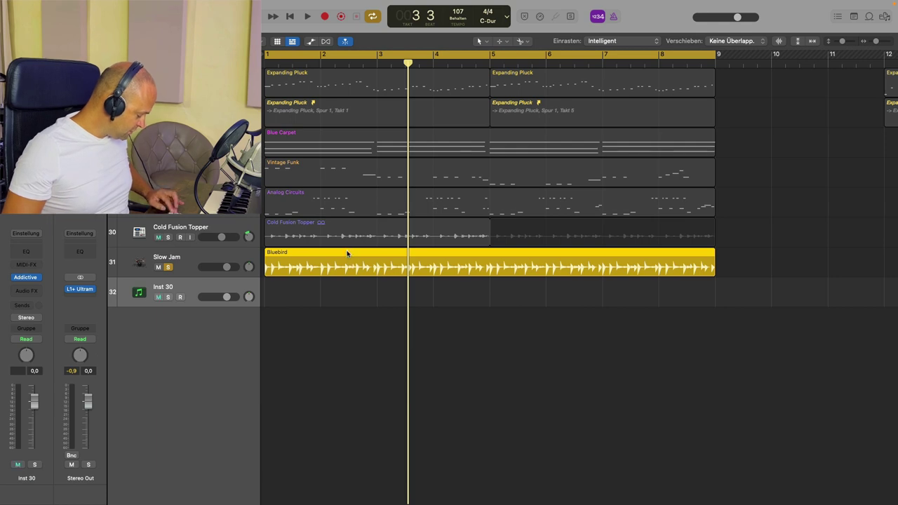
left_click_drag(347, 253, 342, 289, "alt+shift")
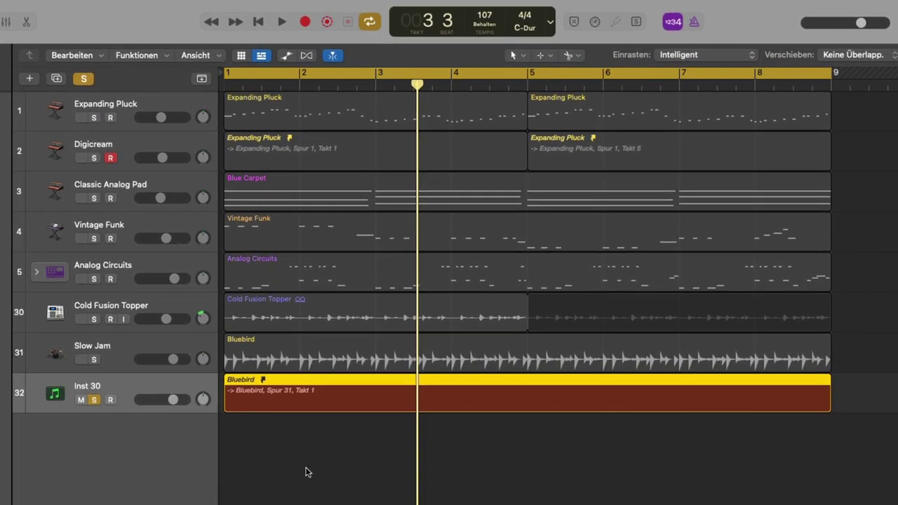
key("space")
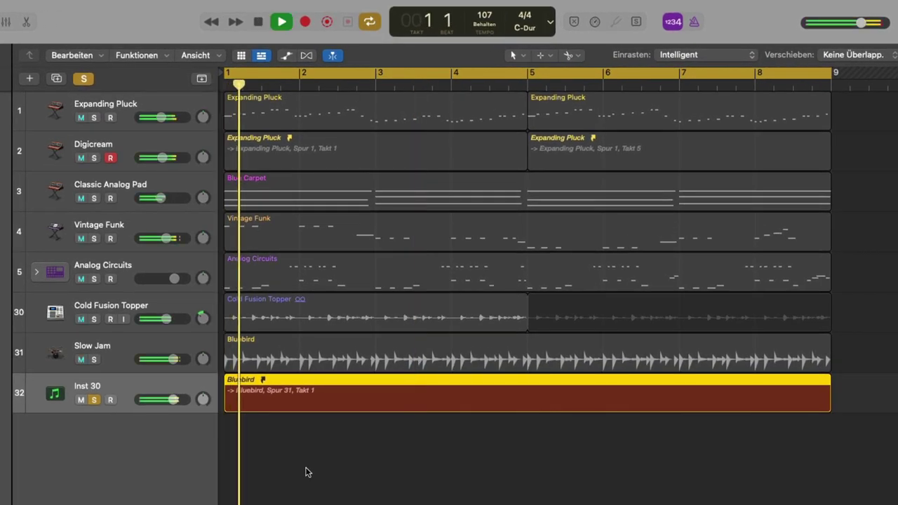